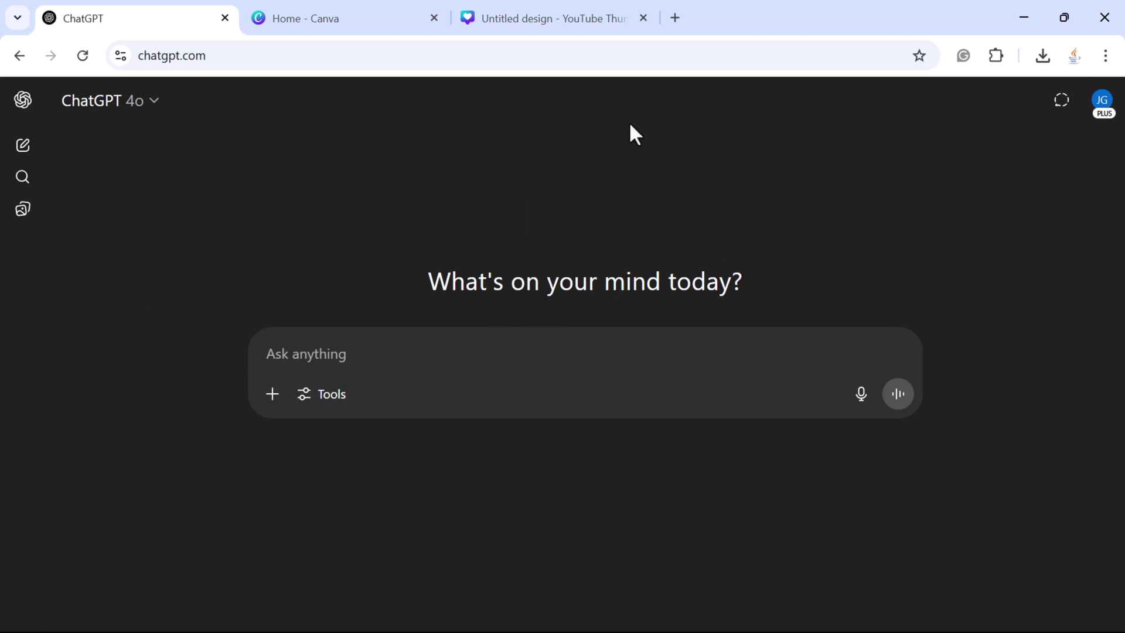
# Attach today's newest ChatGPT Image PNG of the girl reading under a tree from Downloads.
pyautogui.click(273, 407)
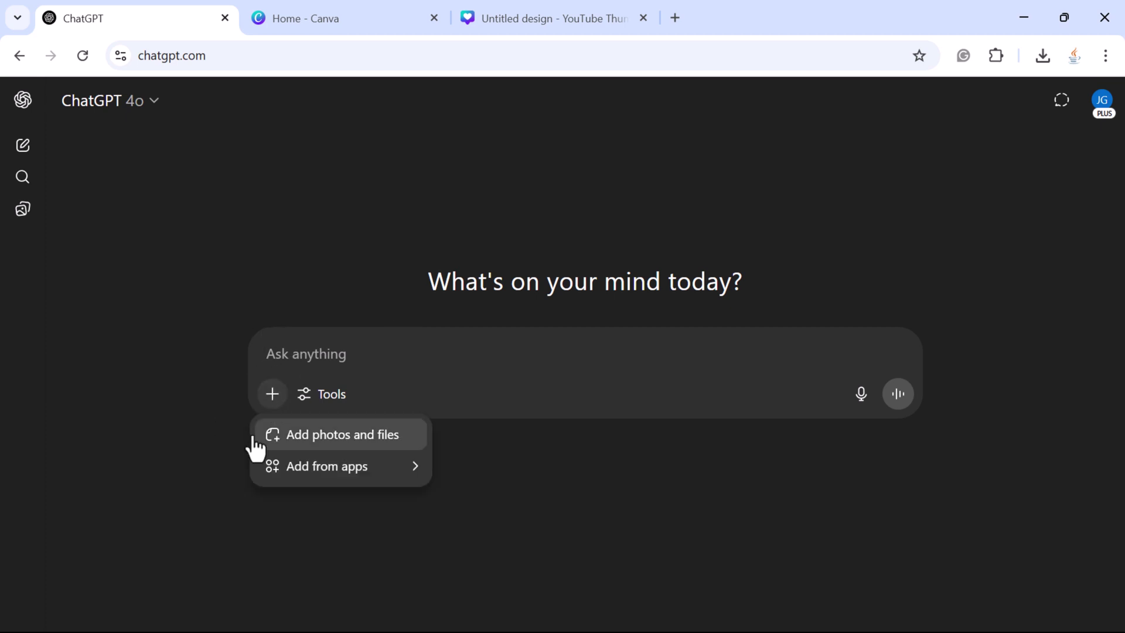
pyautogui.click(357, 439)
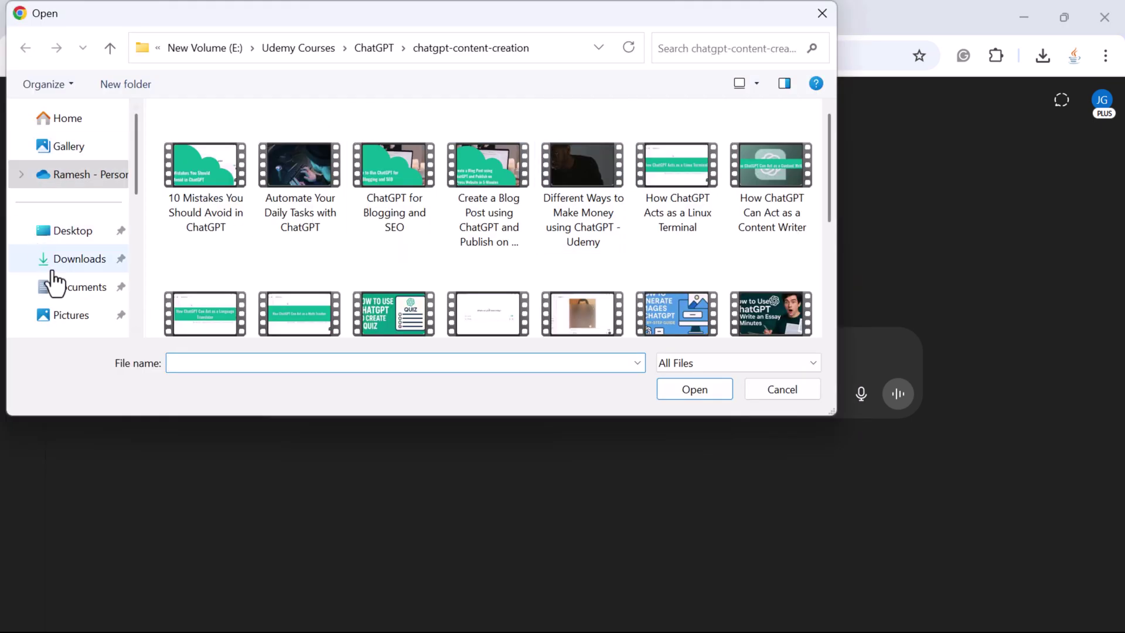
pyautogui.click(75, 261)
pyautogui.click(274, 163)
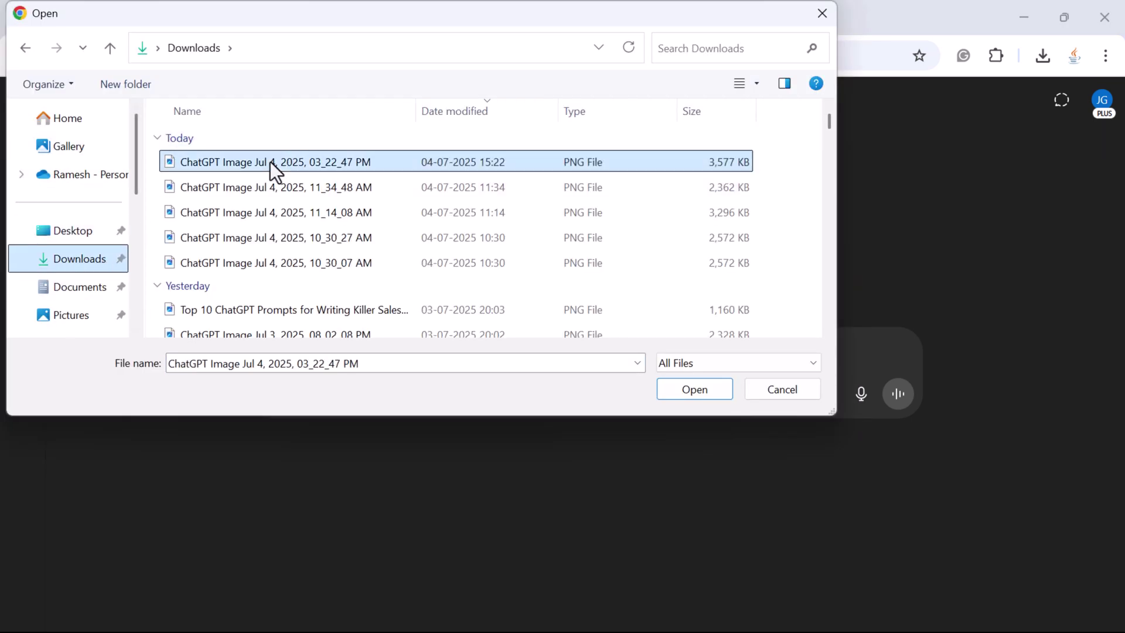
pyautogui.click(689, 390)
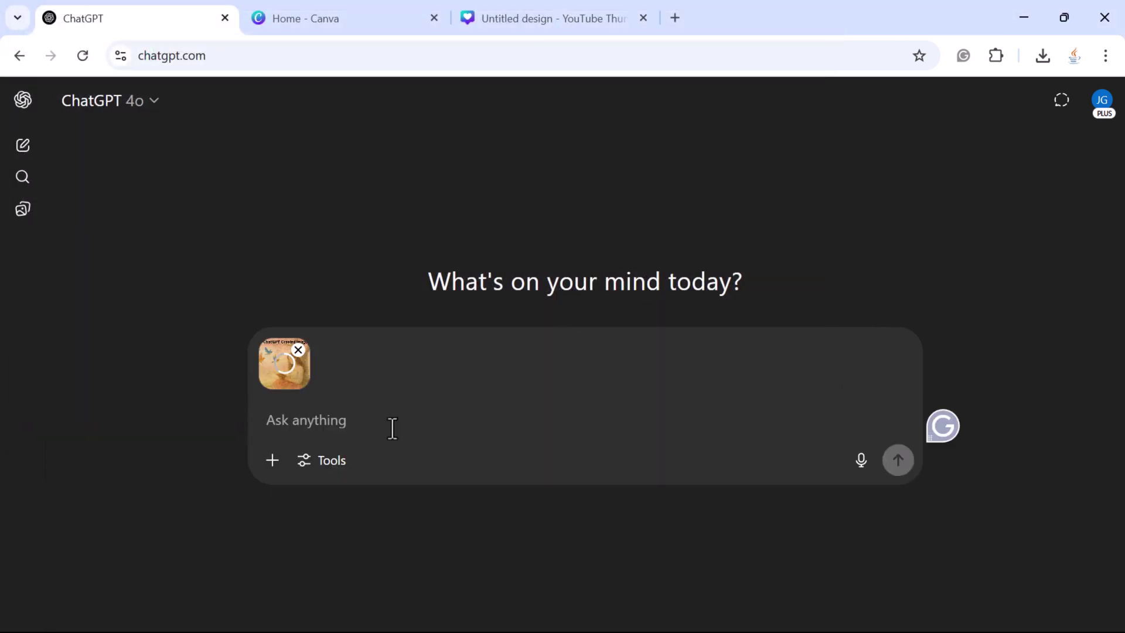
pyautogui.click(1043, 56)
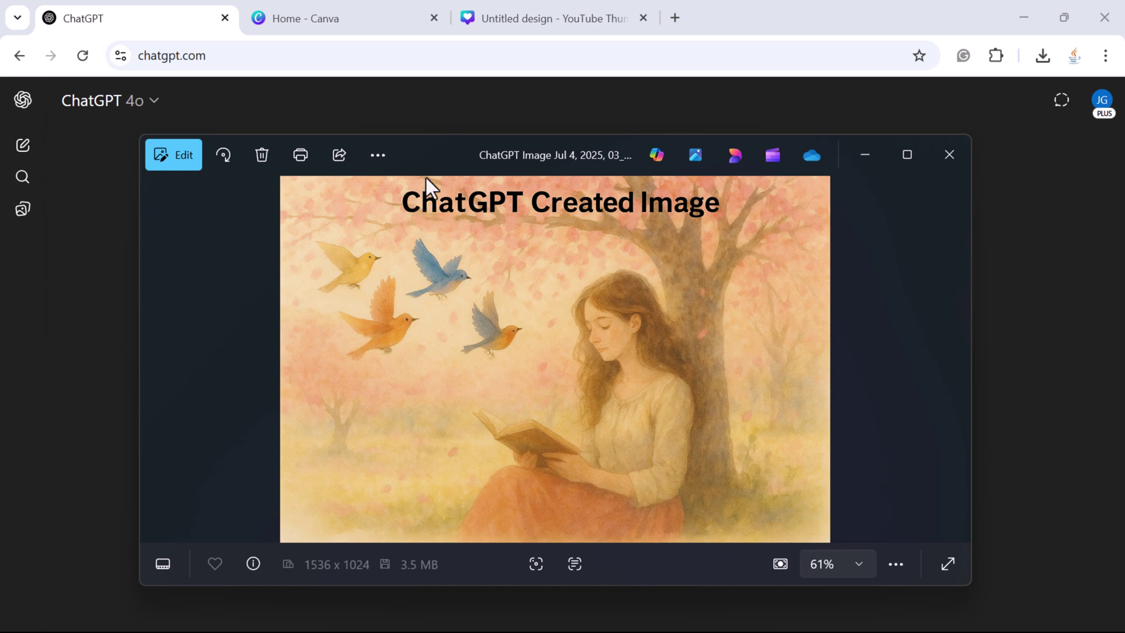
pyautogui.click(948, 158)
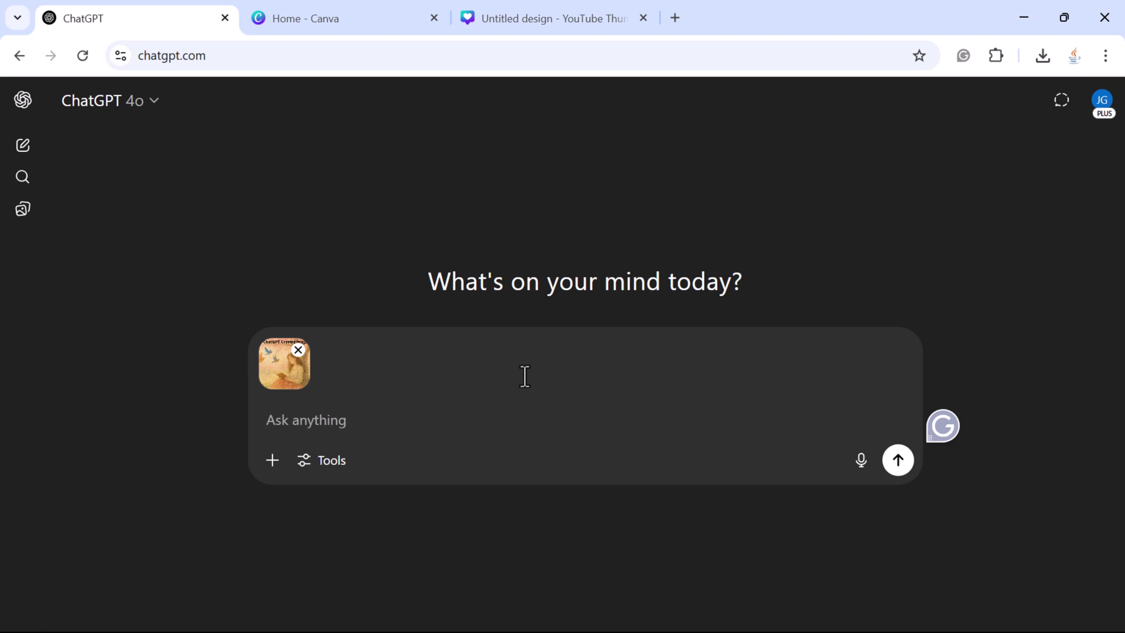
# Send 'Remove the title from the image' along with the attached painting.
pyautogui.write('Remove the title ')
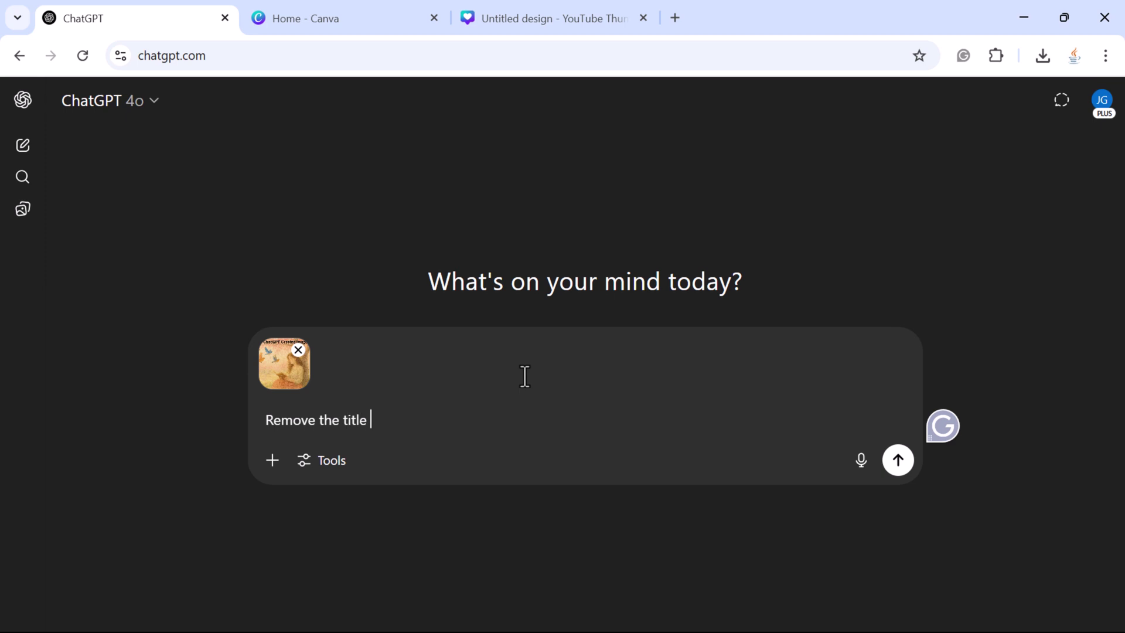
pyautogui.write('from the image')
pyautogui.press('Return')
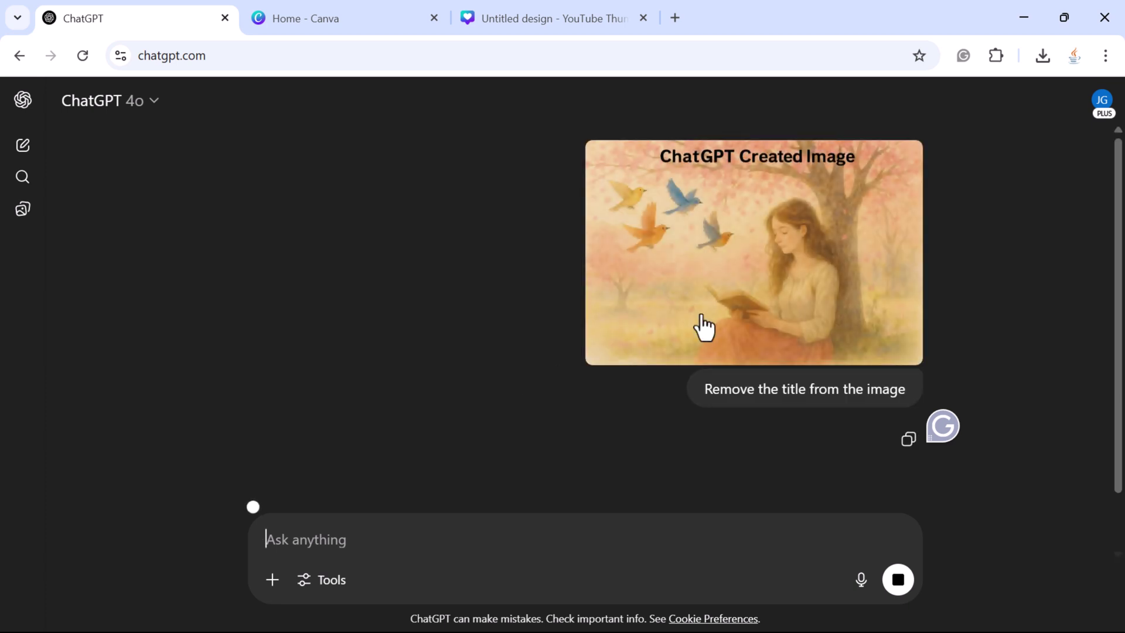
# Scroll between the original and the new title-free painting to compare them.
pyautogui.scroll(-1, 648, 359)
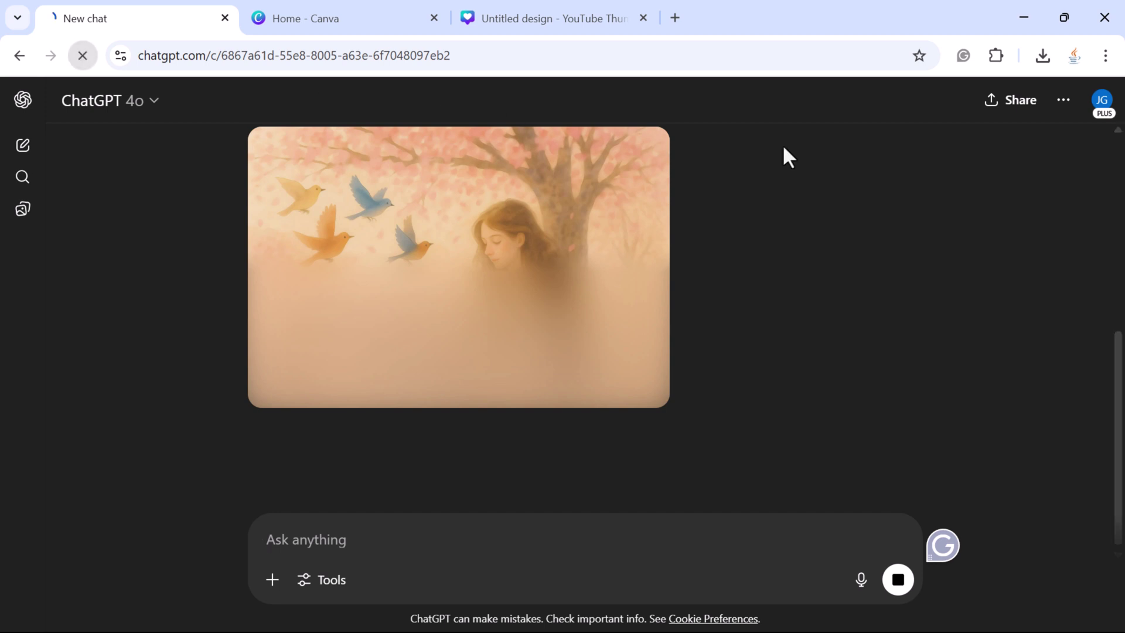
pyautogui.scroll(2, 785, 144)
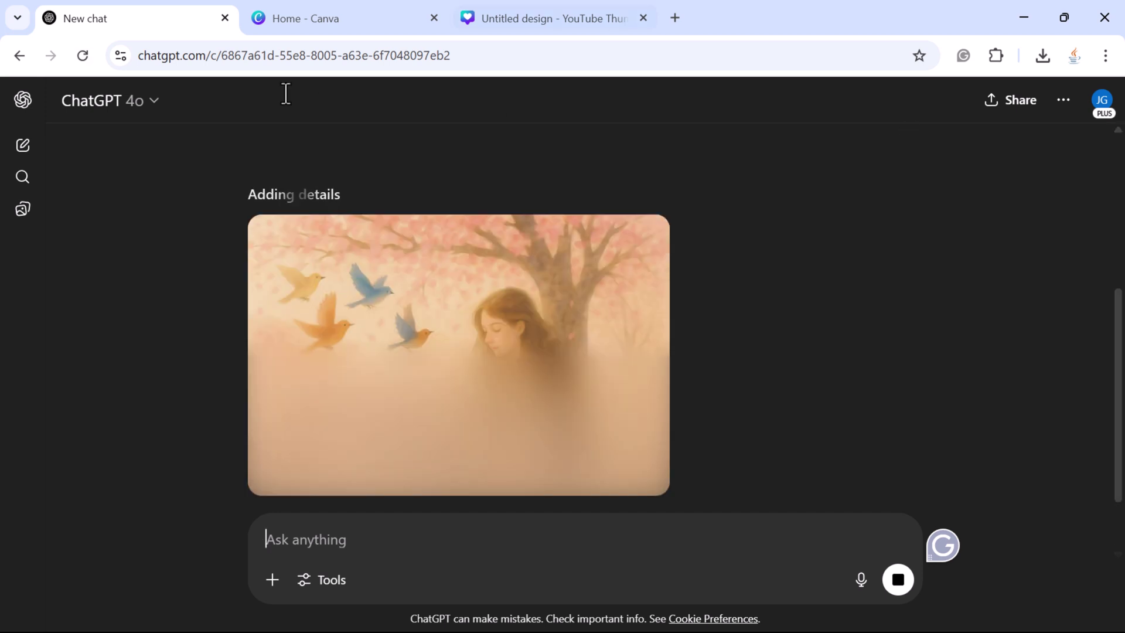
pyautogui.moveTo(509, 293)
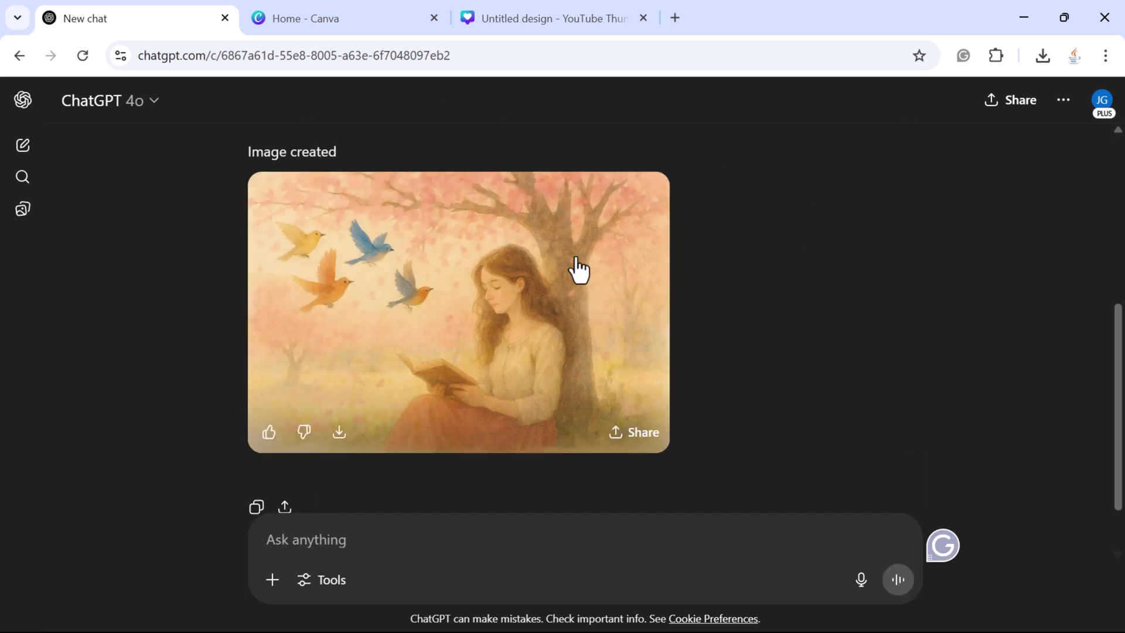
pyautogui.scroll(5, 626, 280)
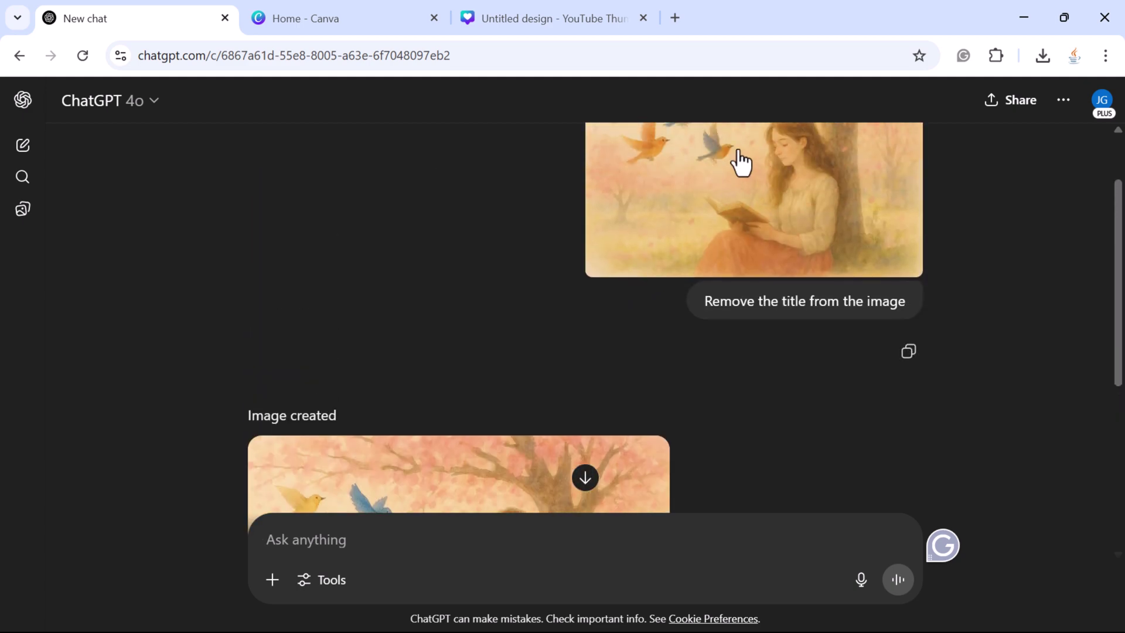
pyautogui.scroll(-2, 731, 208)
pyautogui.scroll(-4, 580, 258)
pyautogui.scroll(5, 585, 261)
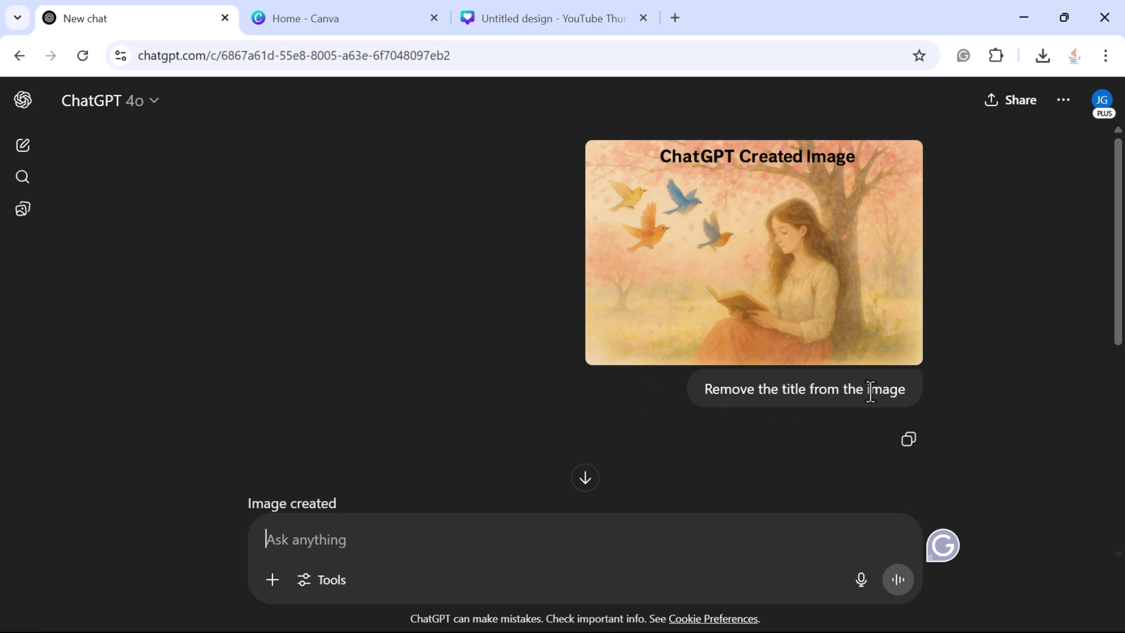
pyautogui.scroll(-5, 796, 267)
pyautogui.scroll(-1, 796, 266)
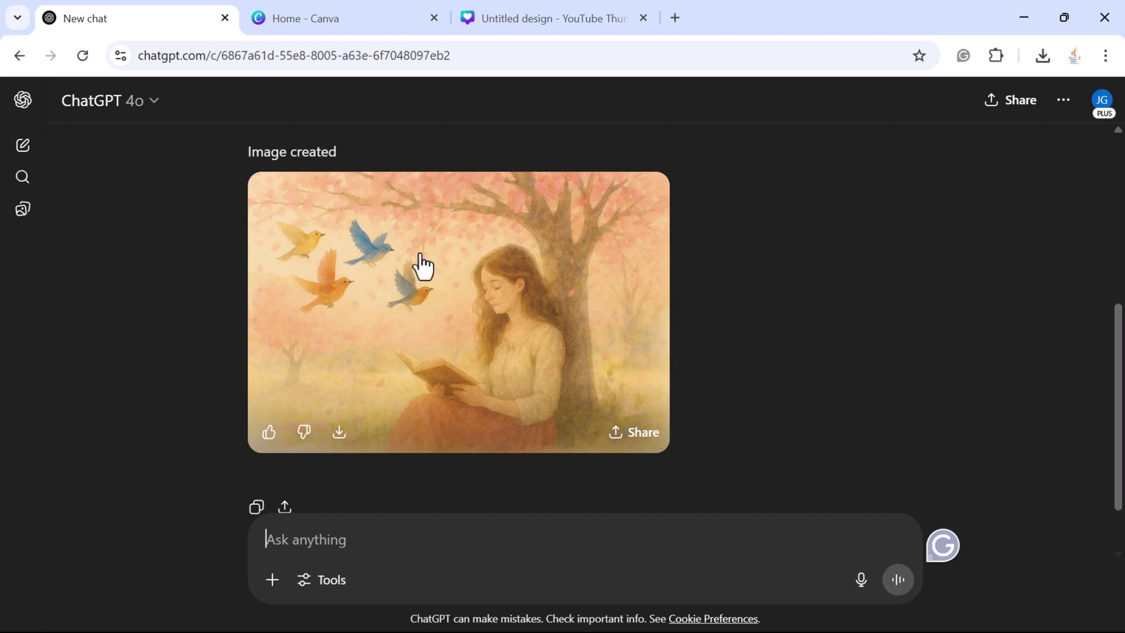
# Brush over the yellow, blue, orange and rightmost birds in the generated painting.
pyautogui.click(477, 288)
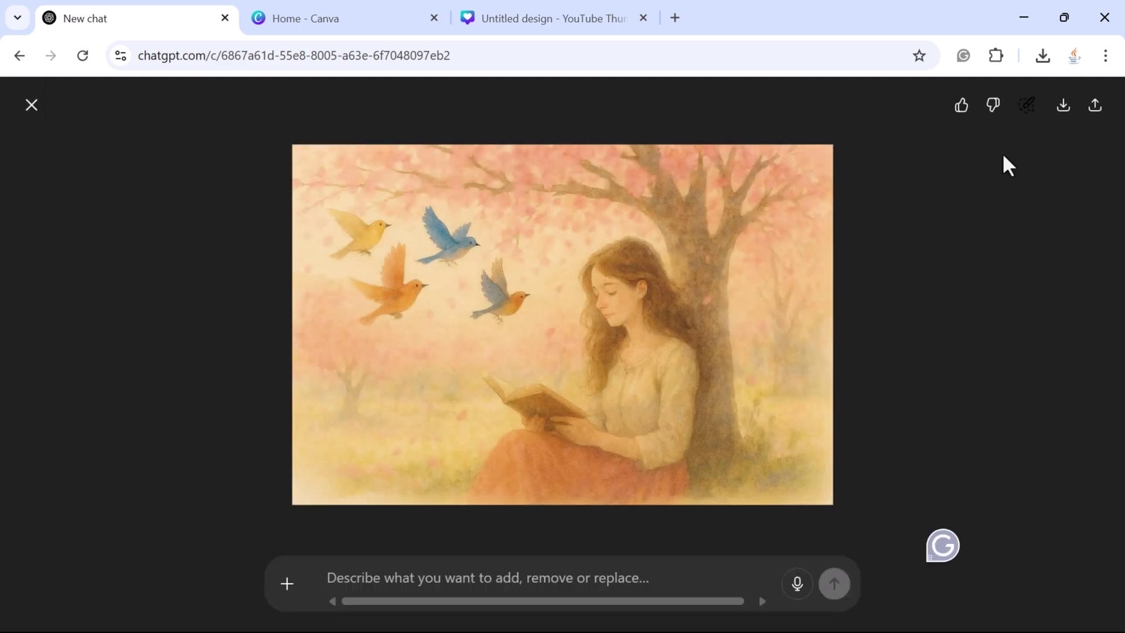
pyautogui.click(1028, 111)
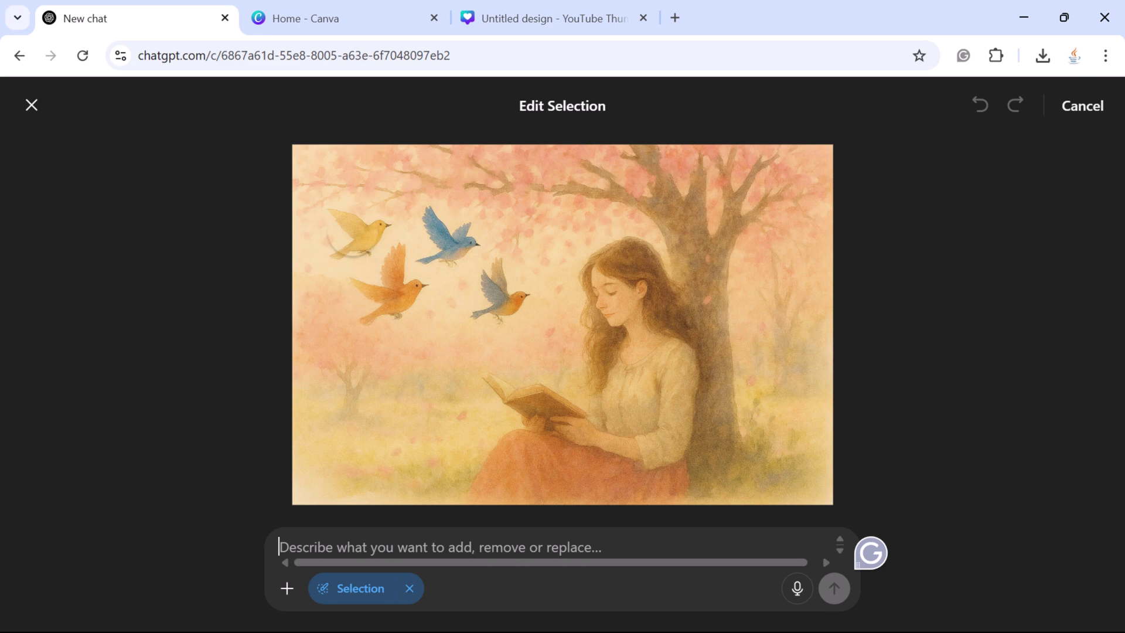
pyautogui.moveTo(352, 233)
pyautogui.mouseDown()
pyautogui.moveTo(401, 228)
pyautogui.moveTo(340, 231)
pyautogui.moveTo(337, 245)
pyautogui.mouseUp()
pyautogui.moveTo(436, 246)
pyautogui.mouseDown()
pyautogui.moveTo(454, 234)
pyautogui.moveTo(436, 226)
pyautogui.mouseUp()
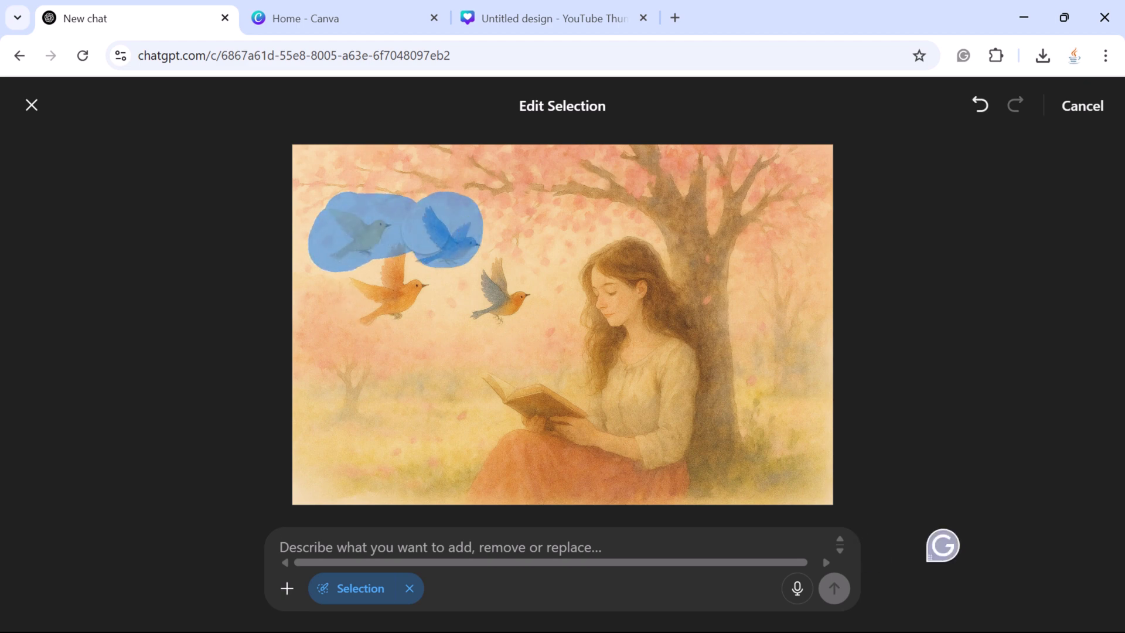
pyautogui.moveTo(386, 275)
pyautogui.mouseDown()
pyautogui.moveTo(381, 310)
pyautogui.moveTo(422, 293)
pyautogui.mouseUp()
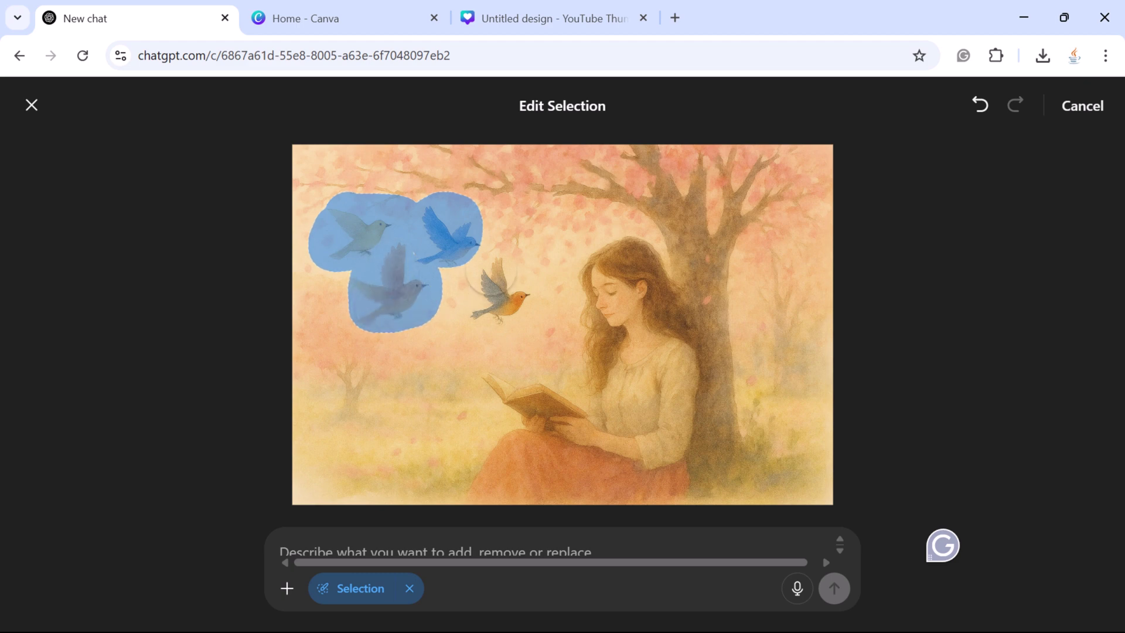
pyautogui.moveTo(491, 275)
pyautogui.mouseDown()
pyautogui.moveTo(503, 299)
pyautogui.moveTo(515, 282)
pyautogui.mouseUp()
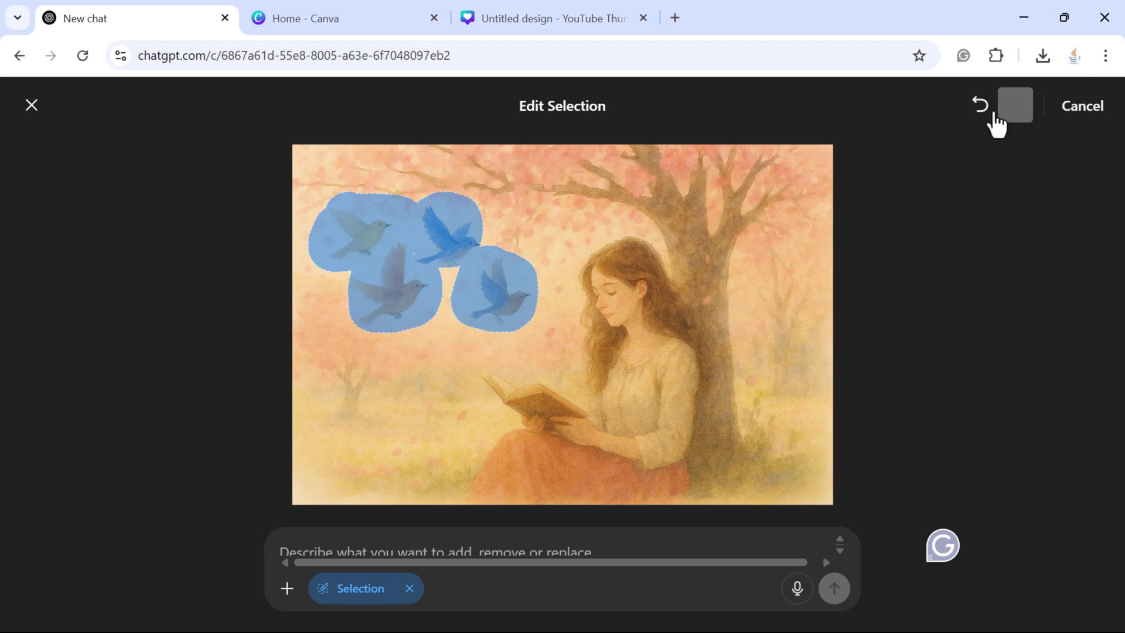
pyautogui.click(333, 555)
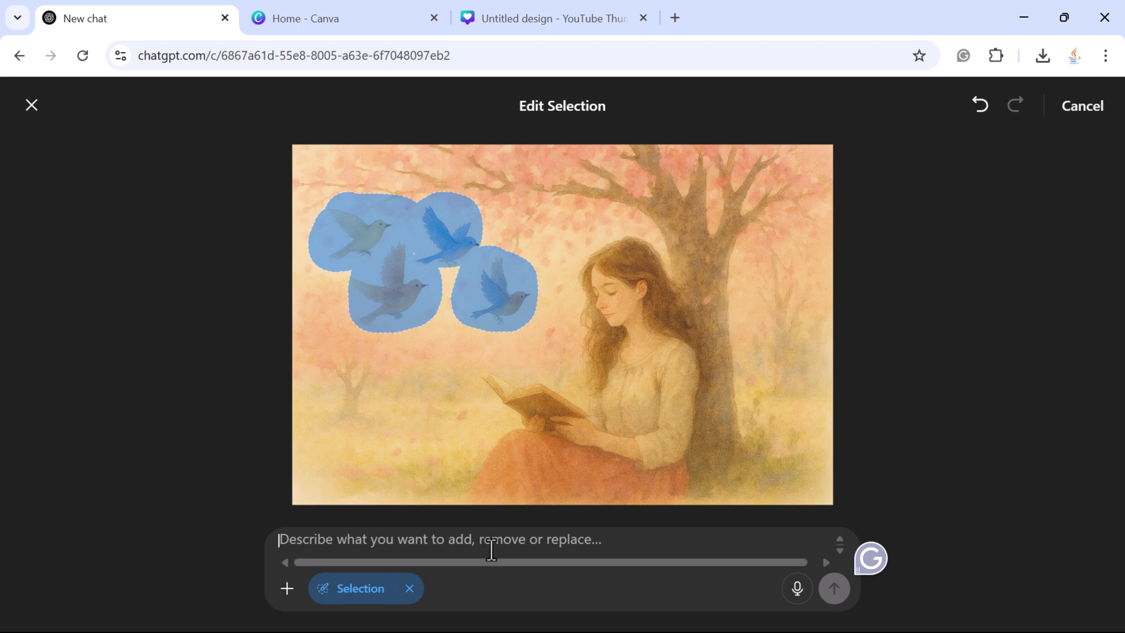
# Send 'remove the birds from the selected area' as the edit for the brushed birds.
pyautogui.write('remove the b')
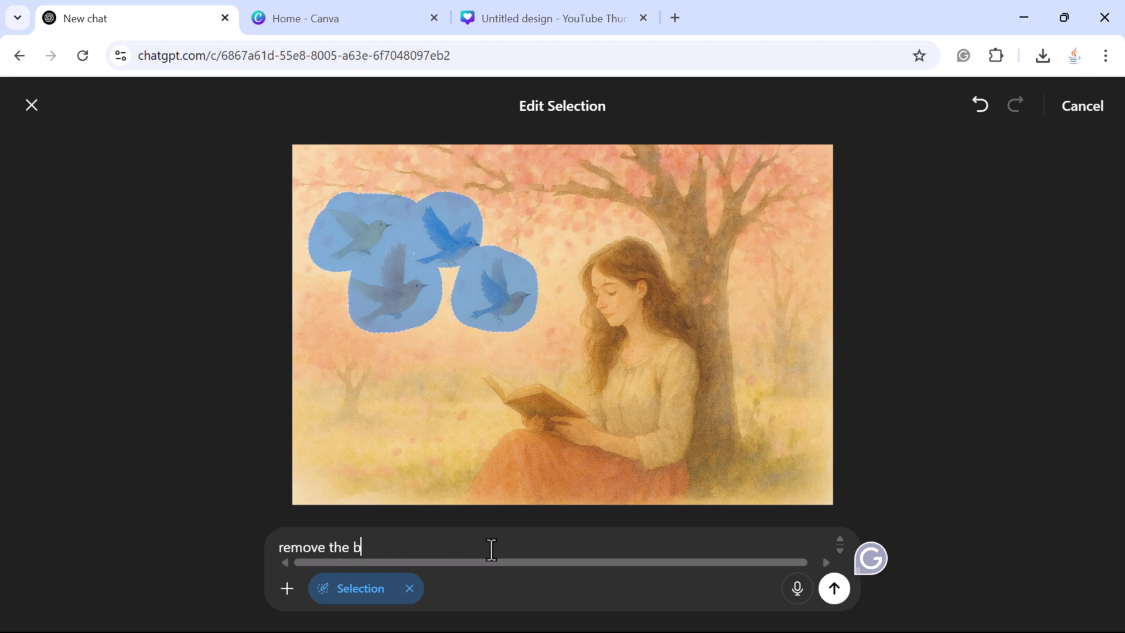
pyautogui.write('irds from the selected area')
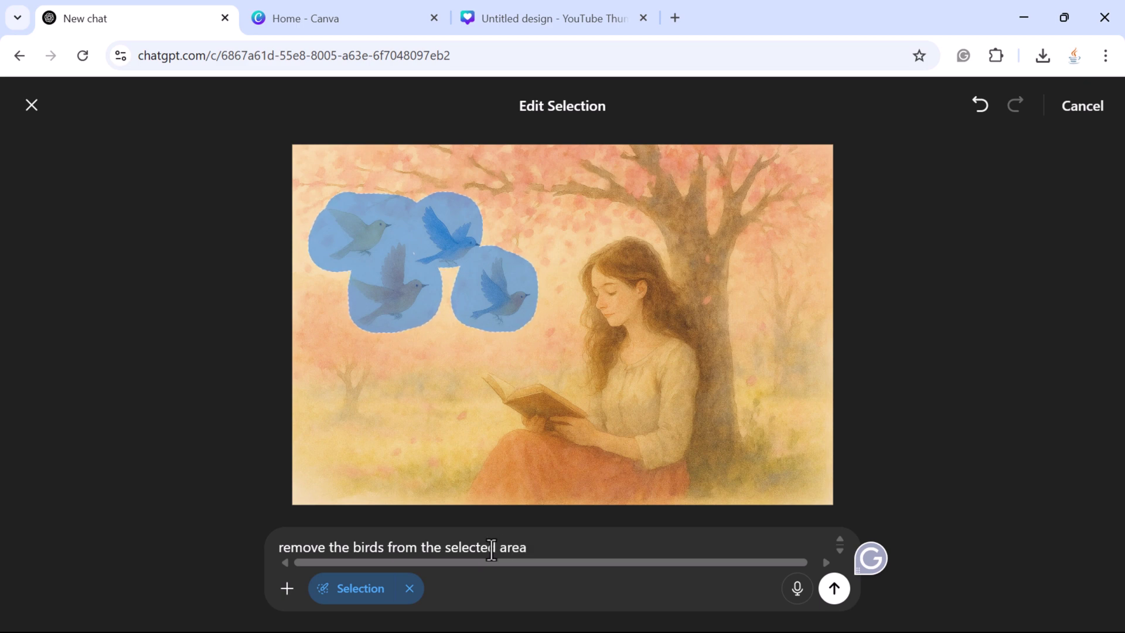
pyautogui.press('Return')
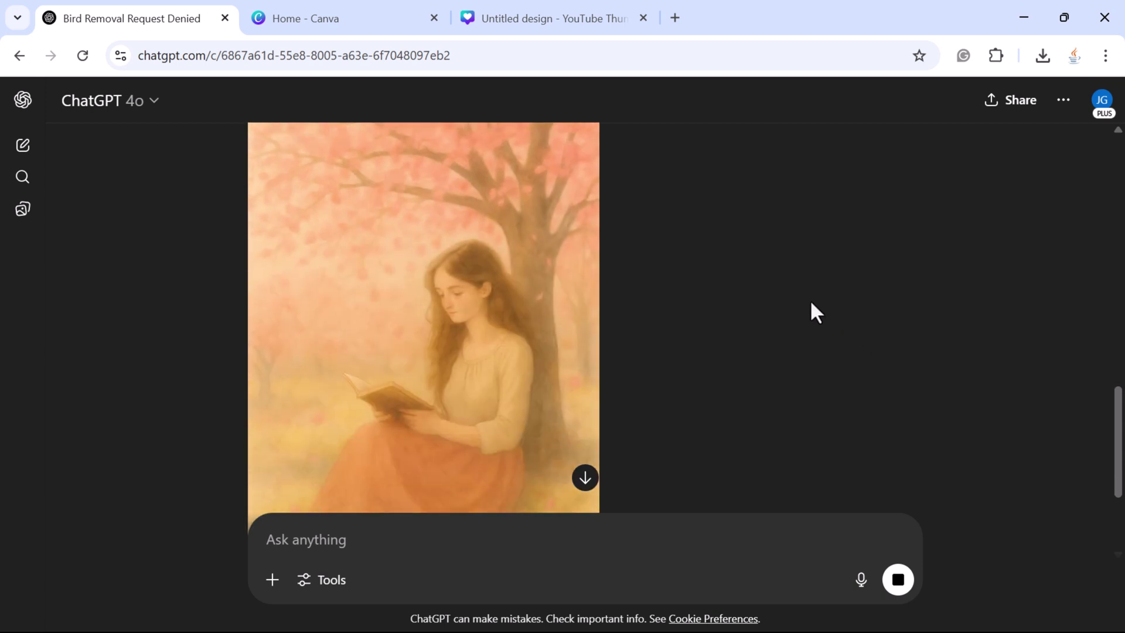
pyautogui.scroll(3, 812, 301)
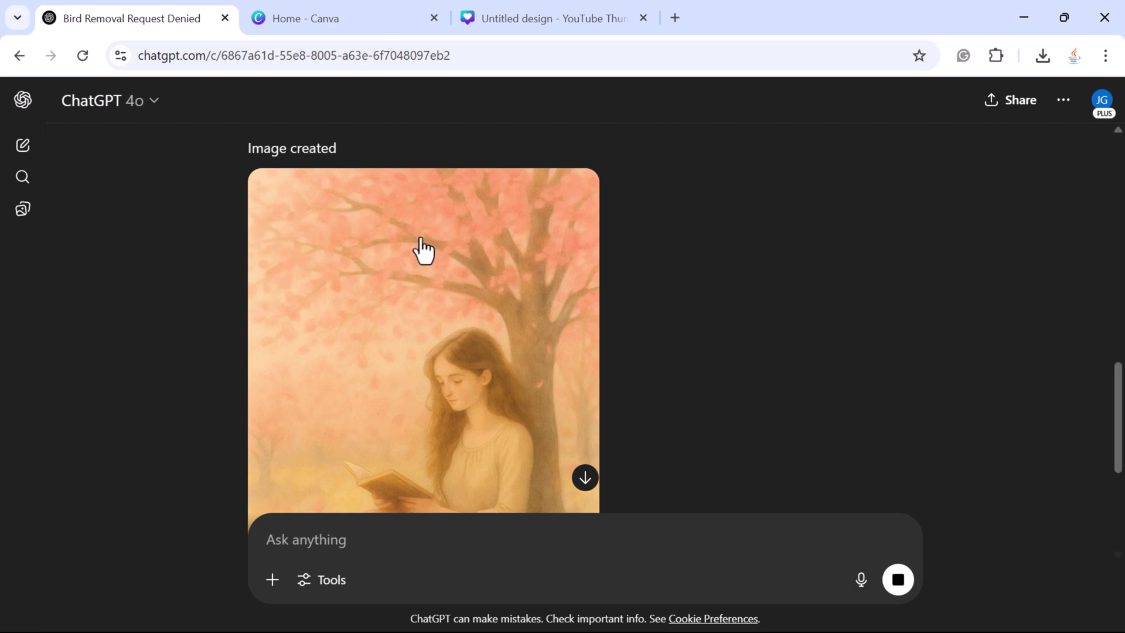
pyautogui.scroll(-5, 425, 290)
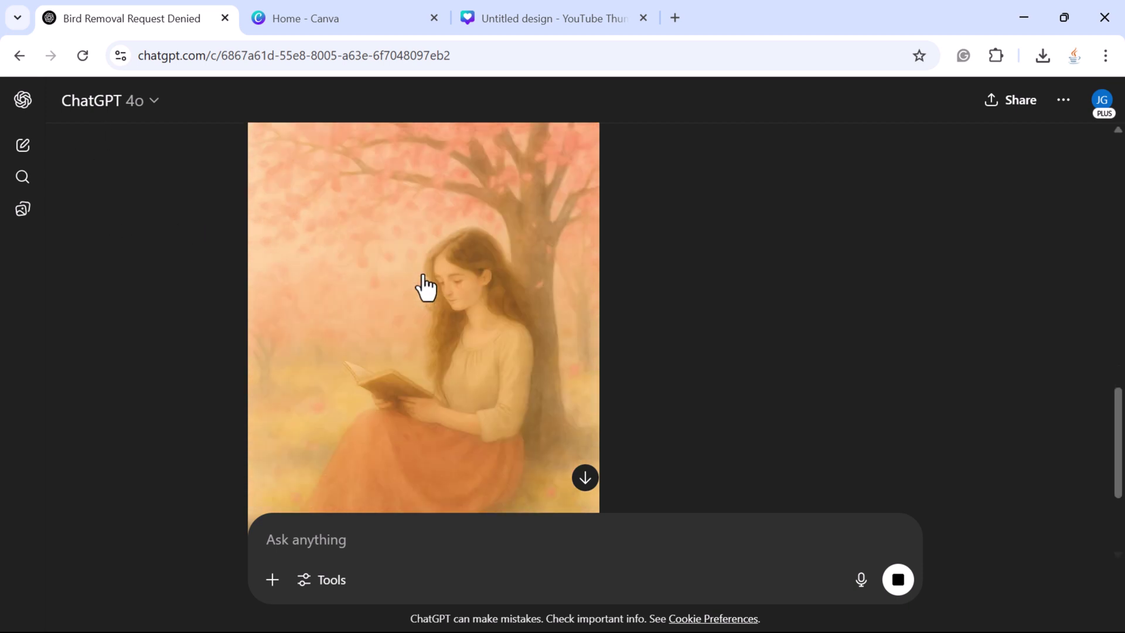
pyautogui.scroll(5, 425, 293)
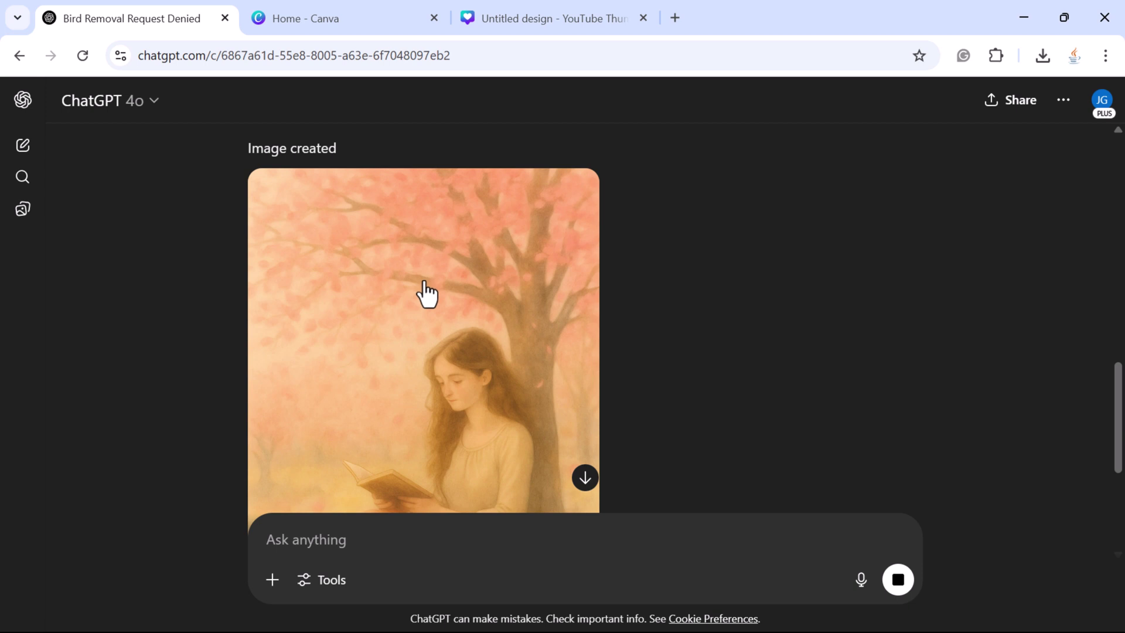
pyautogui.click(424, 296)
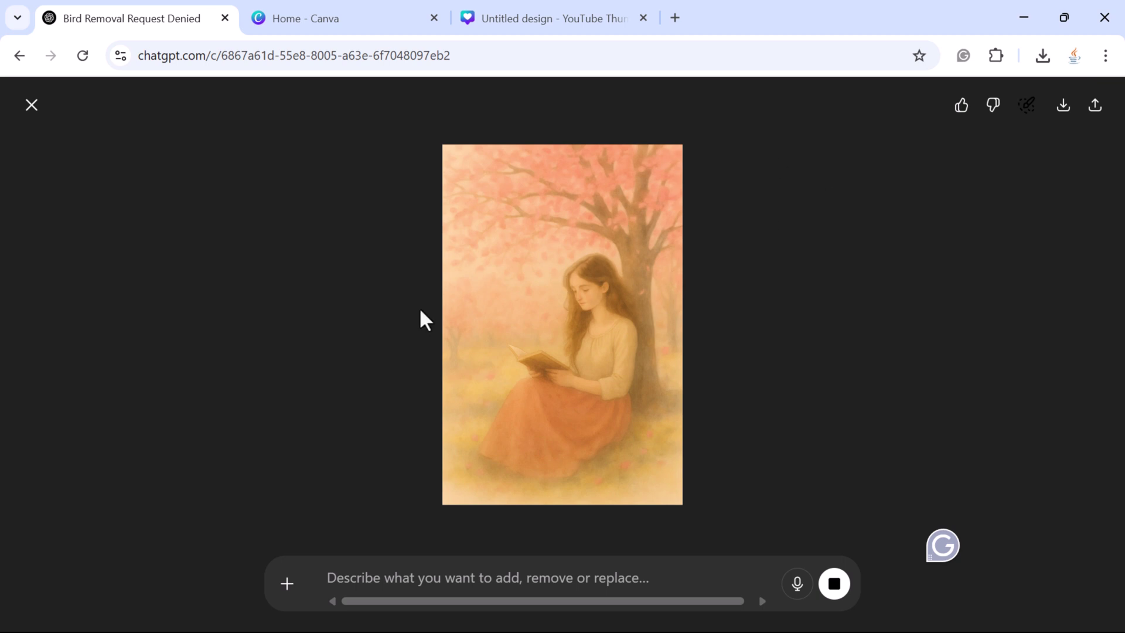
pyautogui.click(30, 112)
pyautogui.scroll(-5, 451, 421)
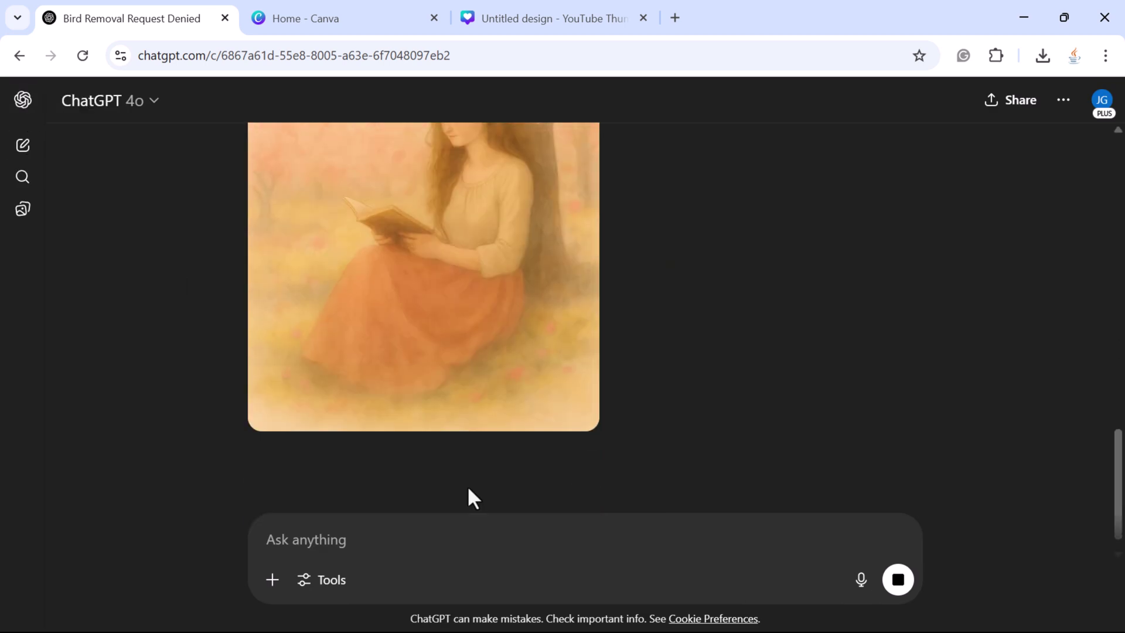
pyautogui.click(370, 554)
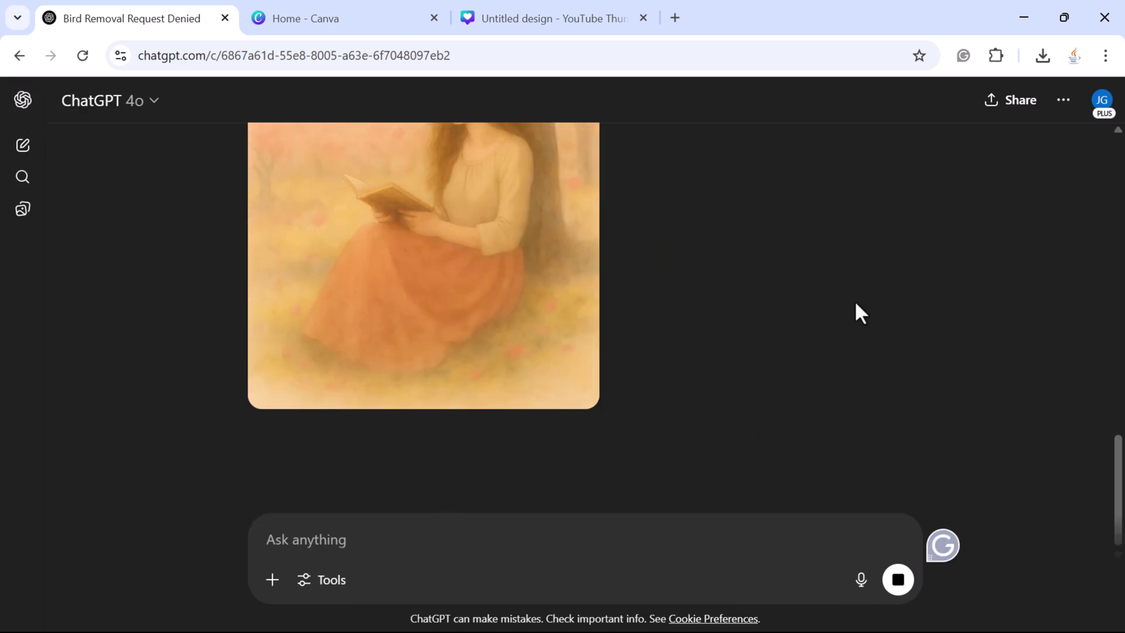
# Send 'the above image should be in landscape format' to ChatGPT.
pyautogui.write('the above ')
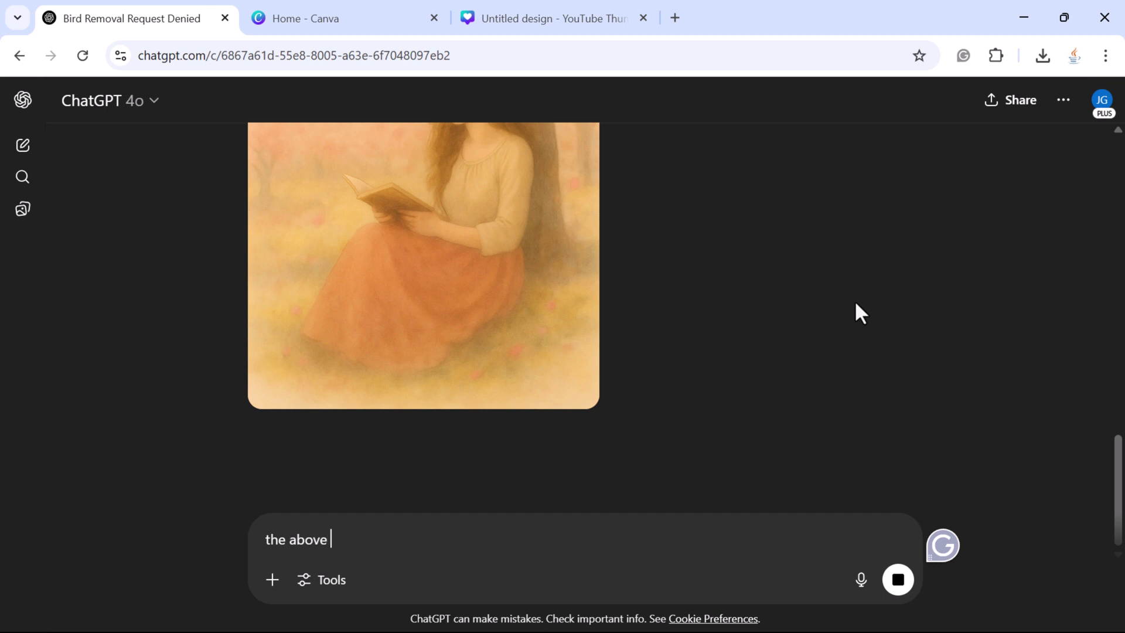
pyautogui.write('image should be in ')
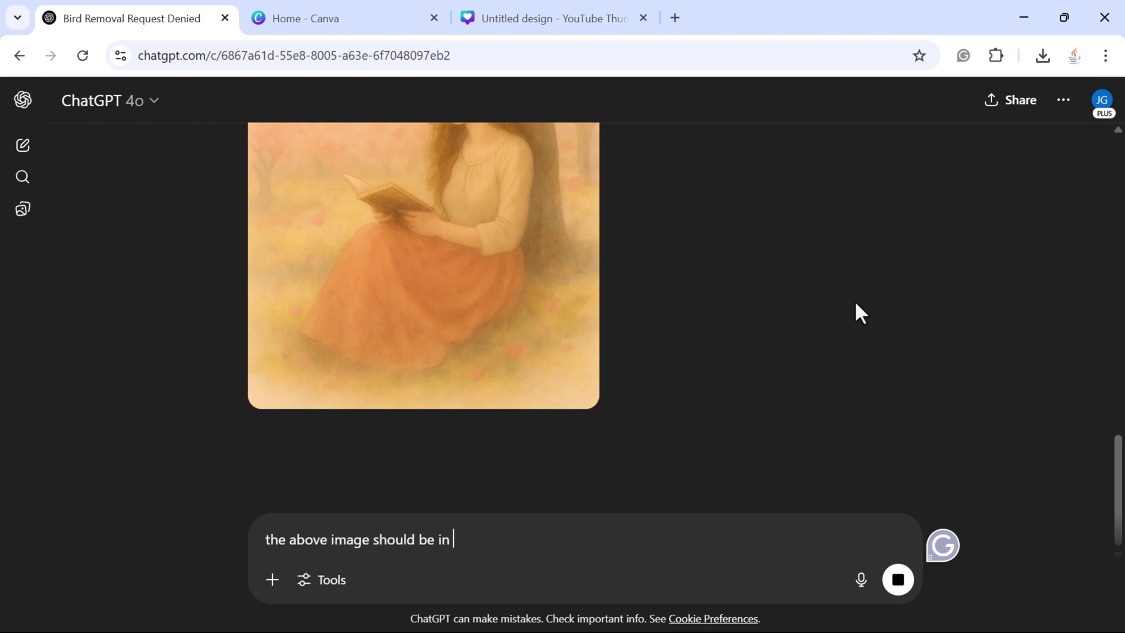
pyautogui.write('landscape format')
pyautogui.scroll(-2, 703, 381)
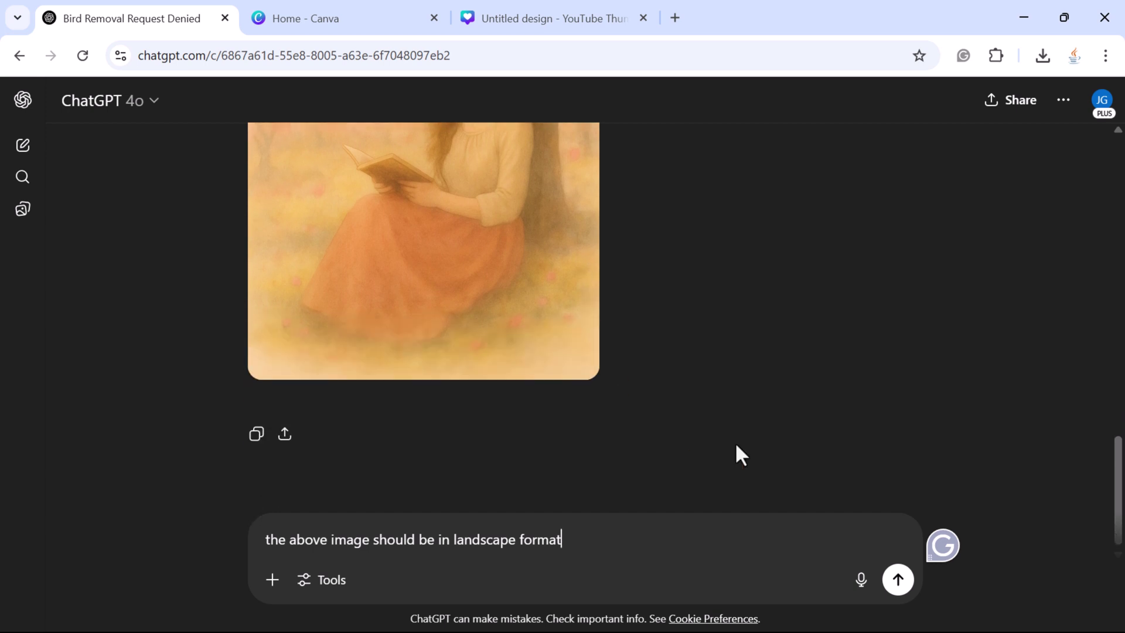
pyautogui.click(896, 581)
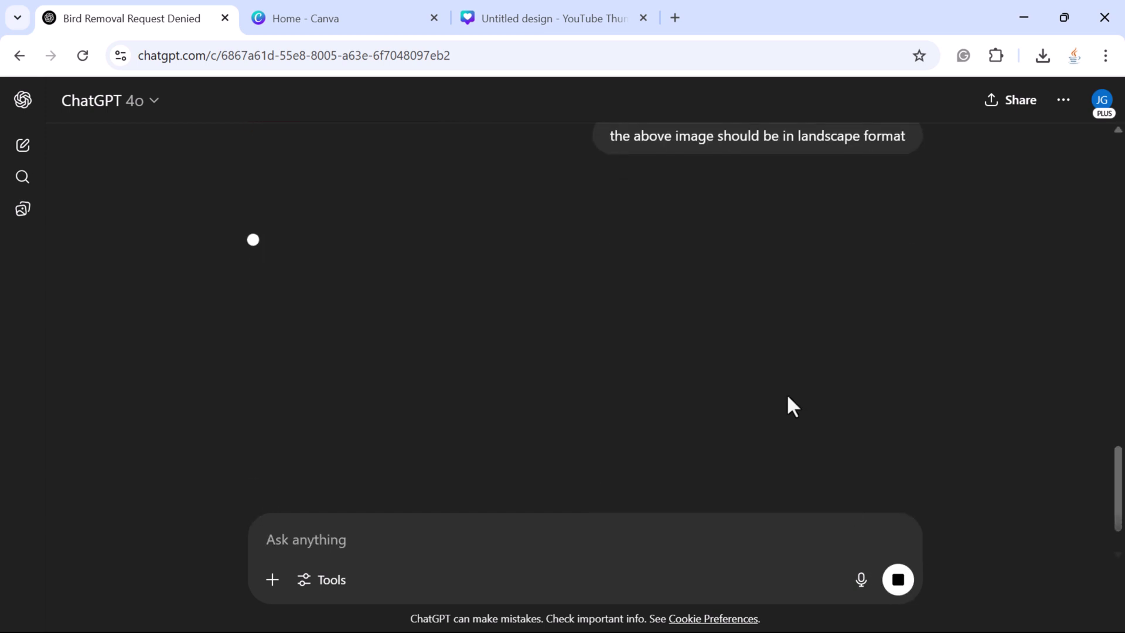
# Check and dismiss Chrome's recent downloads while the landscape painting generates.
pyautogui.scroll(6, 785, 394)
pyautogui.scroll(-5, 791, 381)
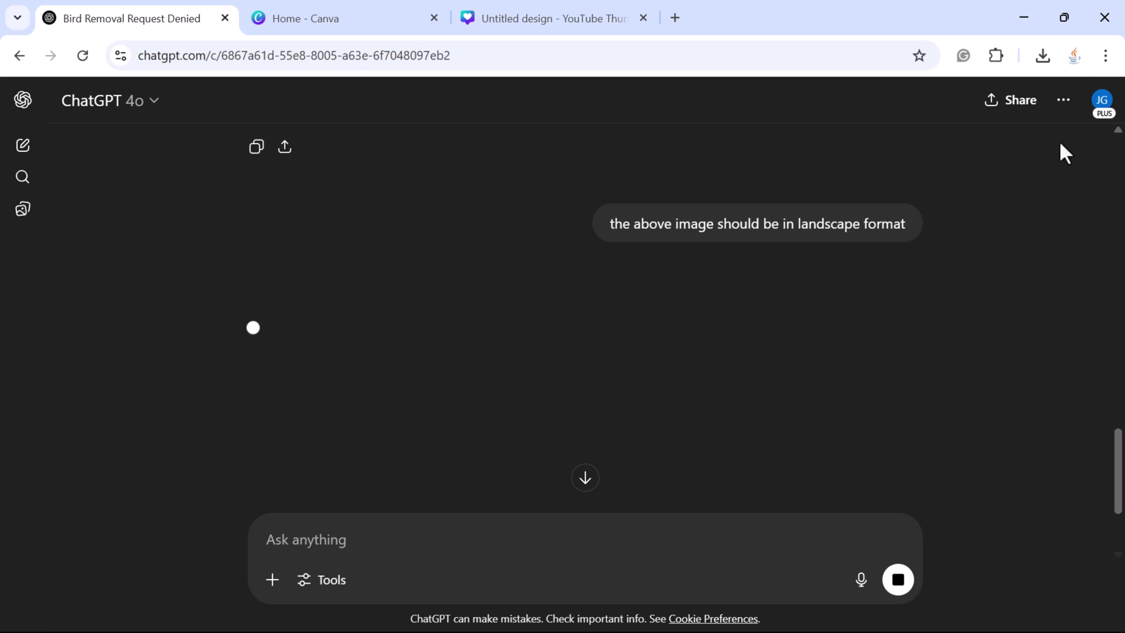
pyautogui.click(1042, 56)
pyautogui.click(820, 269)
pyautogui.scroll(-3, 820, 270)
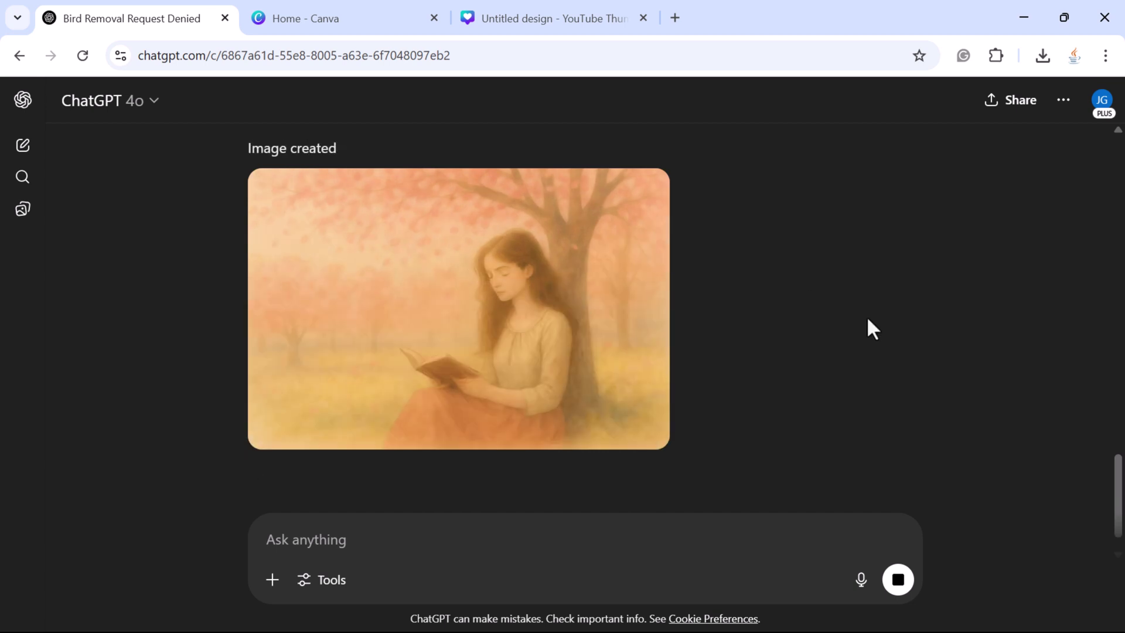
pyautogui.moveTo(445, 238)
pyautogui.moveTo(668, 198)
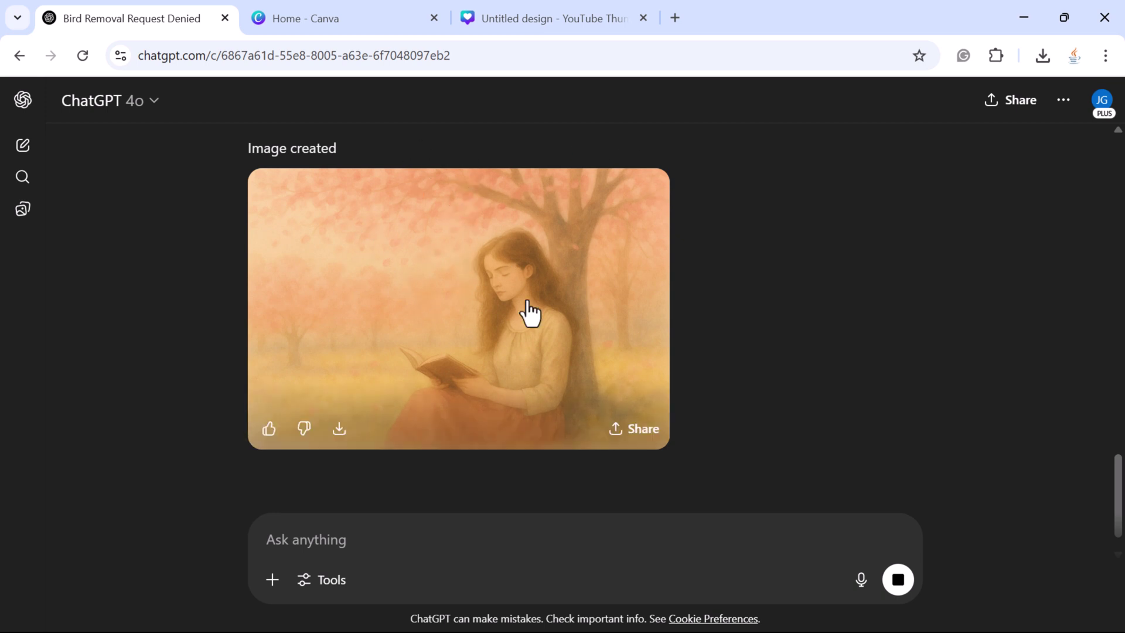
pyautogui.scroll(20, 842, 310)
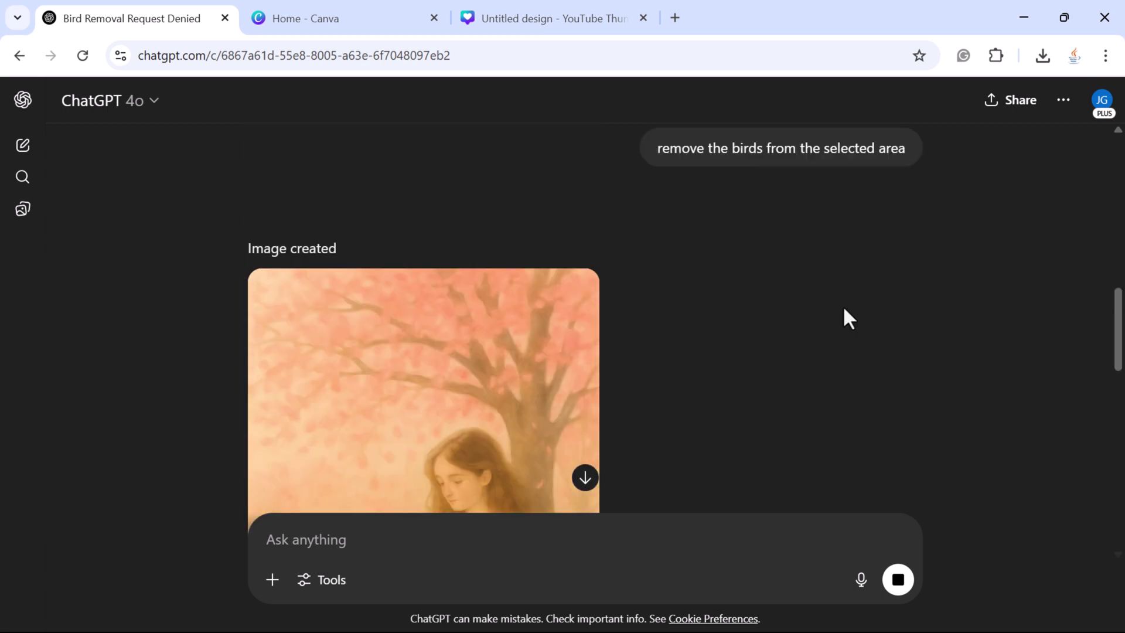
pyautogui.scroll(2, 849, 319)
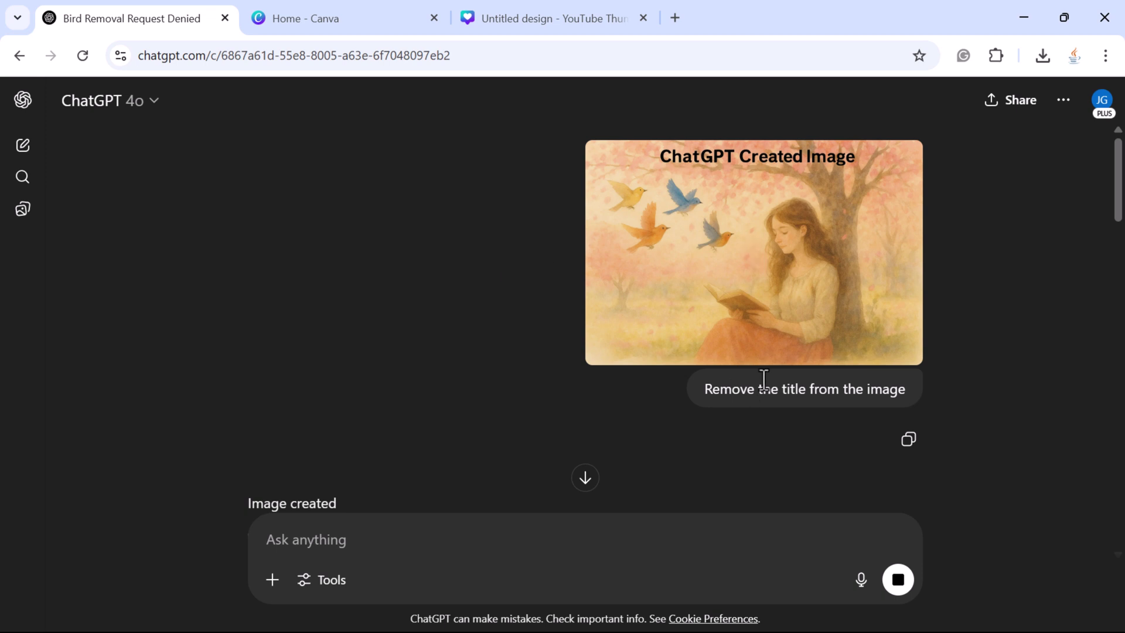
pyautogui.scroll(-5, 679, 264)
pyautogui.scroll(-1, 674, 279)
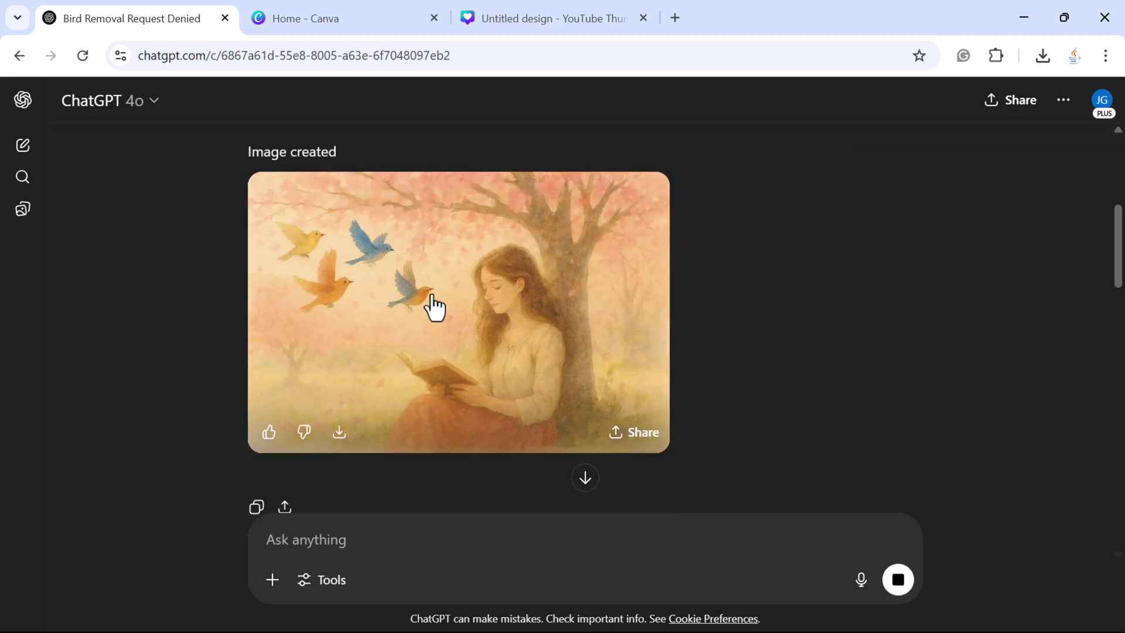
pyautogui.scroll(-7, 432, 306)
pyautogui.scroll(-1, 472, 296)
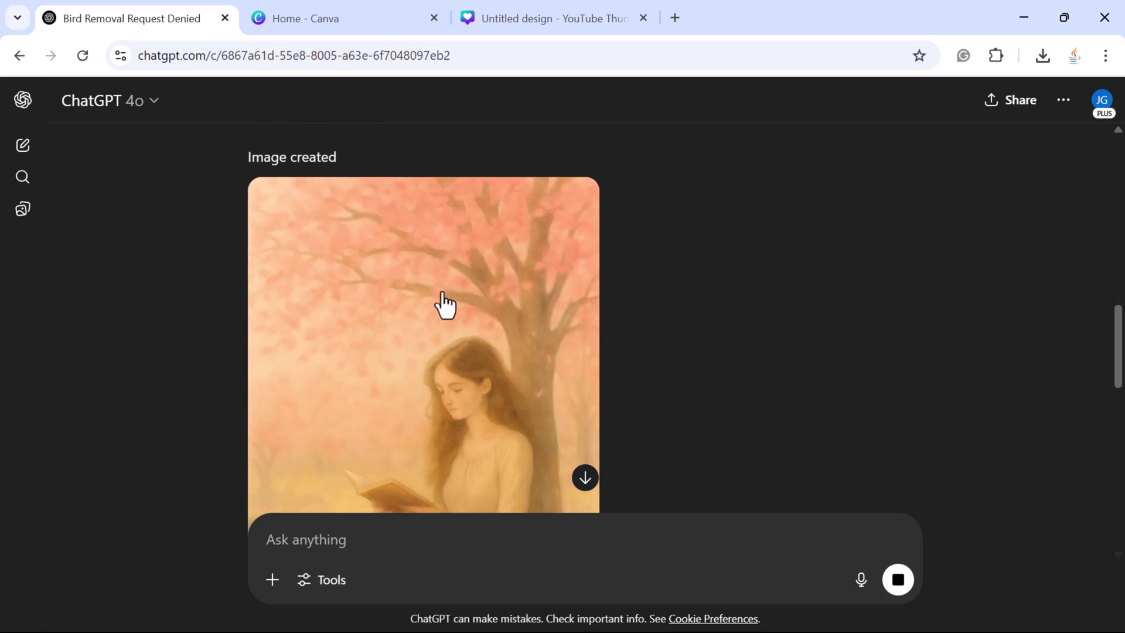
pyautogui.scroll(-6, 434, 329)
pyautogui.scroll(-7, 434, 333)
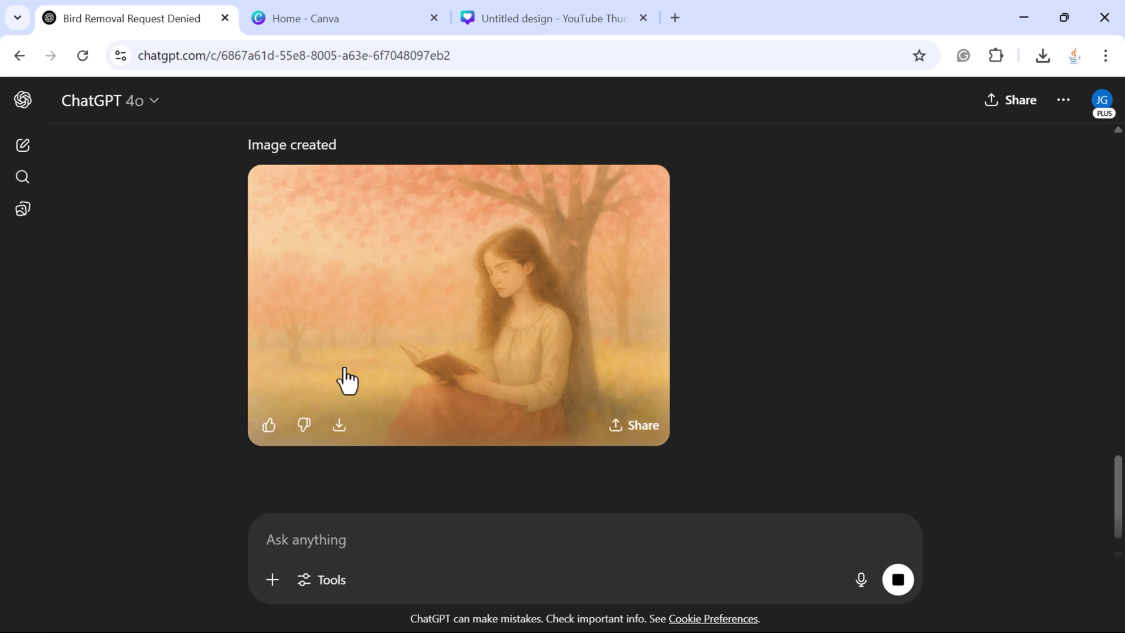
pyautogui.moveTo(618, 312)
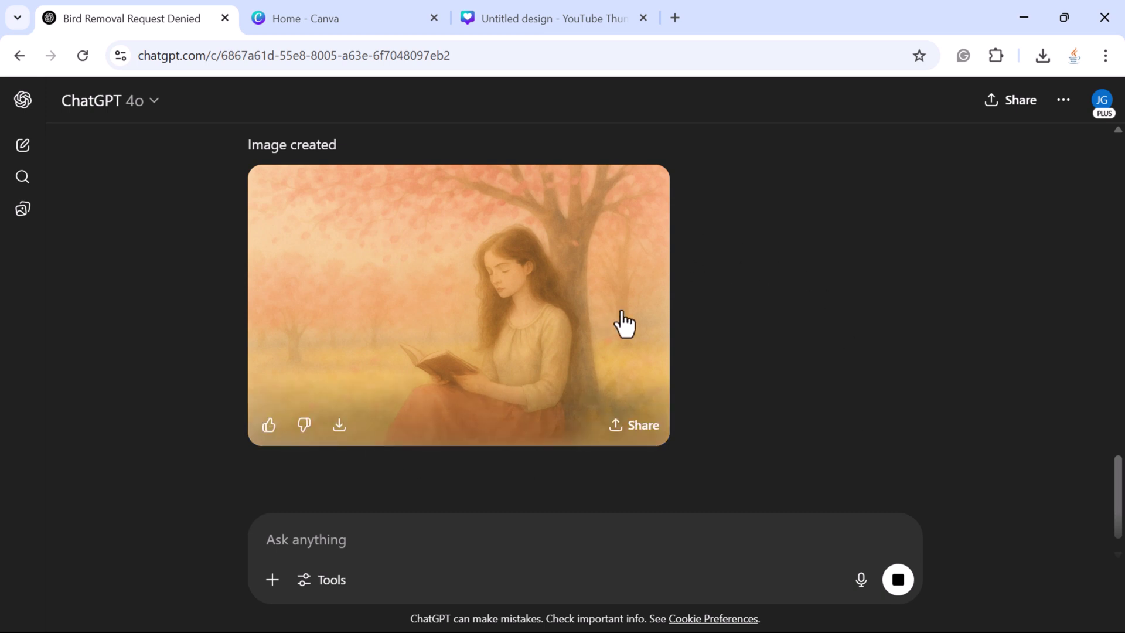